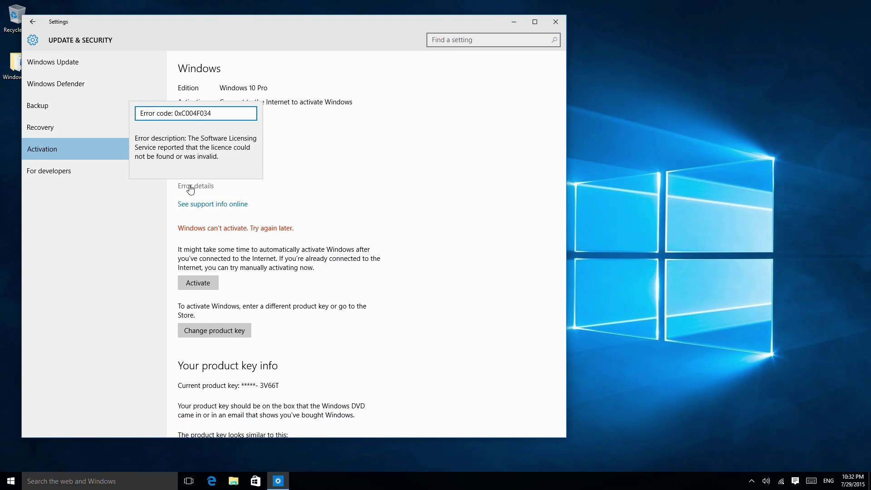
Close the error code details and retry Windows activation
{"action": "left_click", "coordinate": [198, 286]}
{"action": "left_click", "coordinate": [199, 285]}
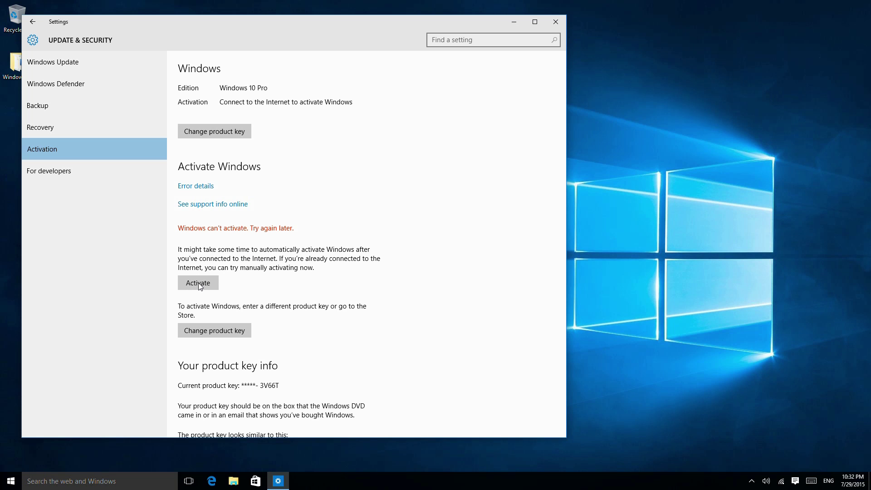
Retry Windows activation five times after repeated 'Windows can't activate' errors
{"action": "left_click", "coordinate": [200, 287]}
{"action": "left_click", "coordinate": [200, 286]}
{"action": "left_click", "coordinate": [197, 283]}
{"action": "left_click", "coordinate": [198, 283]}
{"action": "left_click", "coordinate": [197, 284]}
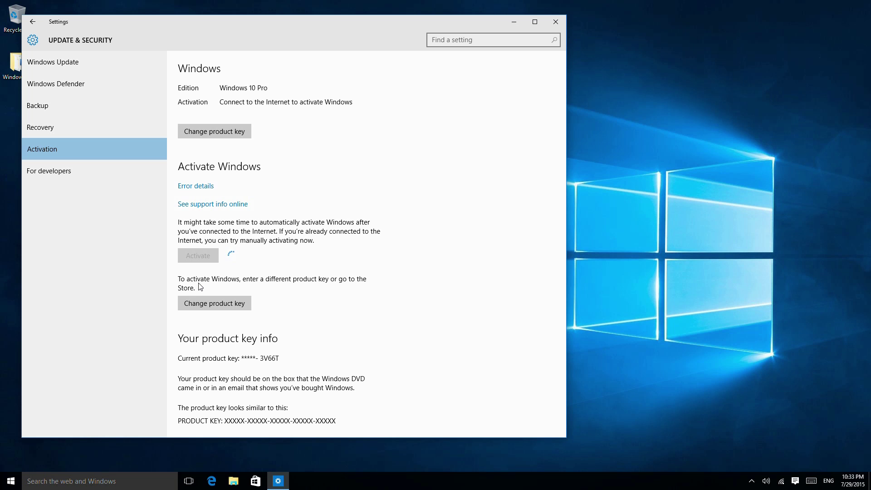
Retry Windows activation three more times as the 'can't activate' error returns
{"action": "left_click", "coordinate": [198, 287]}
{"action": "left_click", "coordinate": [199, 287]}
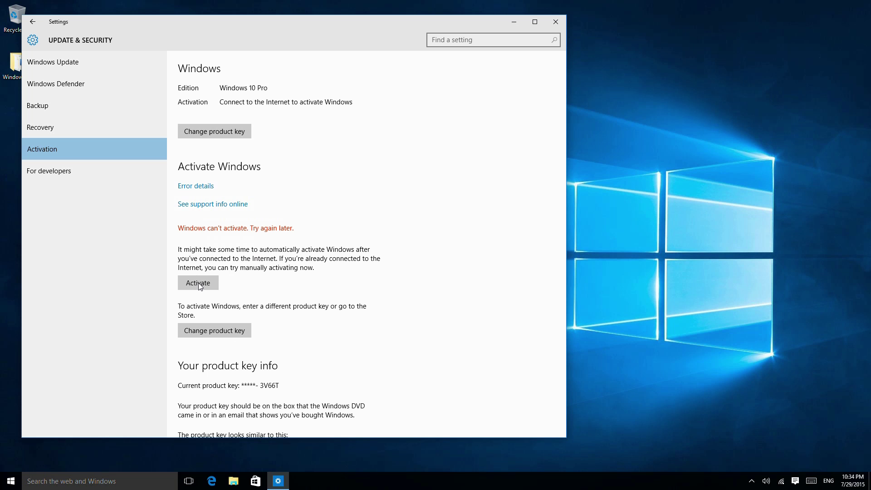
{"action": "left_click", "coordinate": [198, 284]}
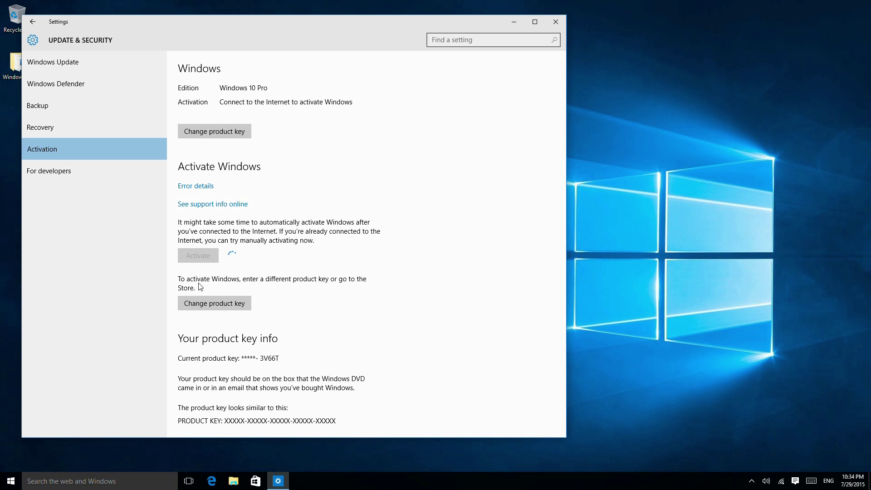
Make a final Windows activation attempt and wait for 'Windows is activated'
{"action": "left_click", "coordinate": [198, 287]}
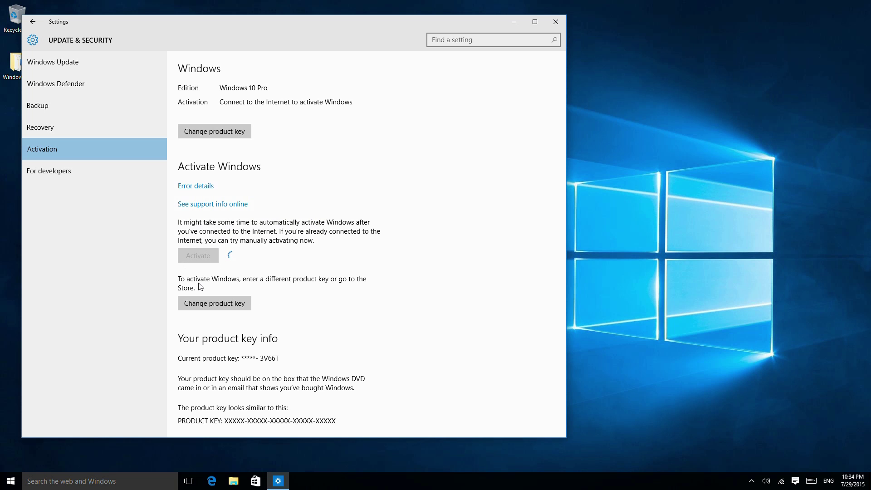